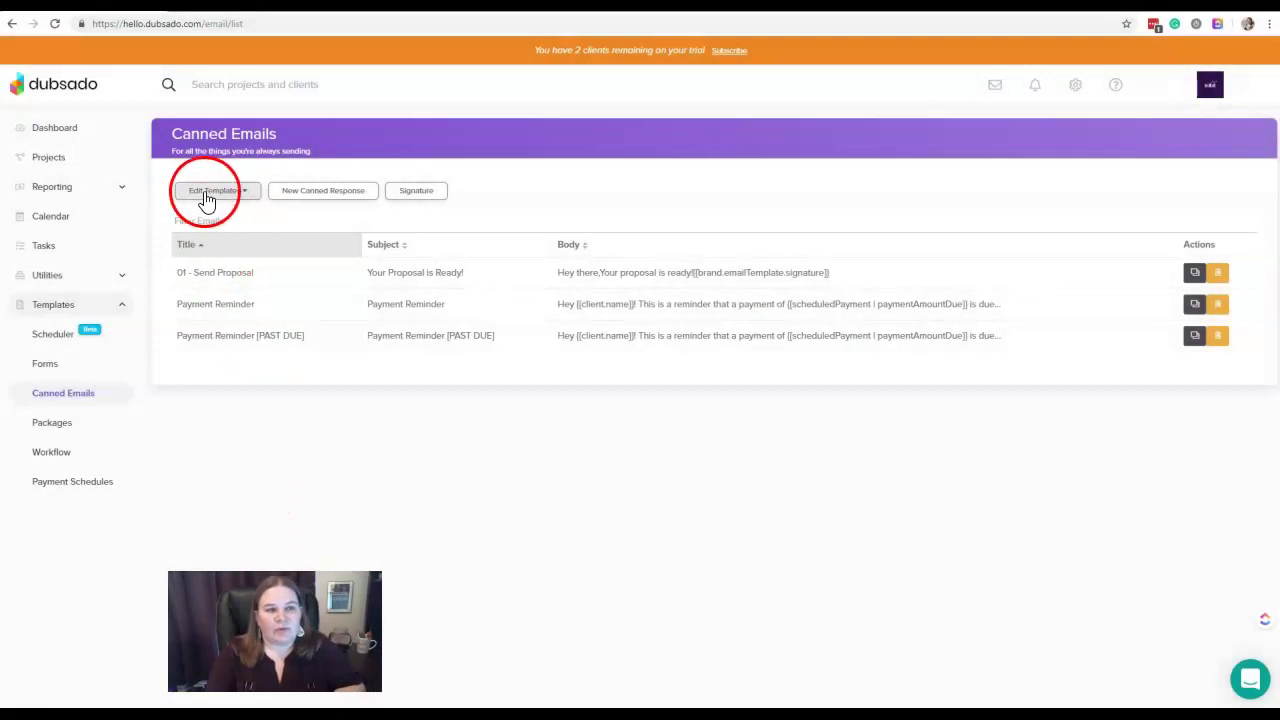
Look through the list of built-in email templates, from Send Invoice and Send Contract to Appointment Cancelled and Form Reminder
{"action": "left_click", "coordinate": [251, 199]}
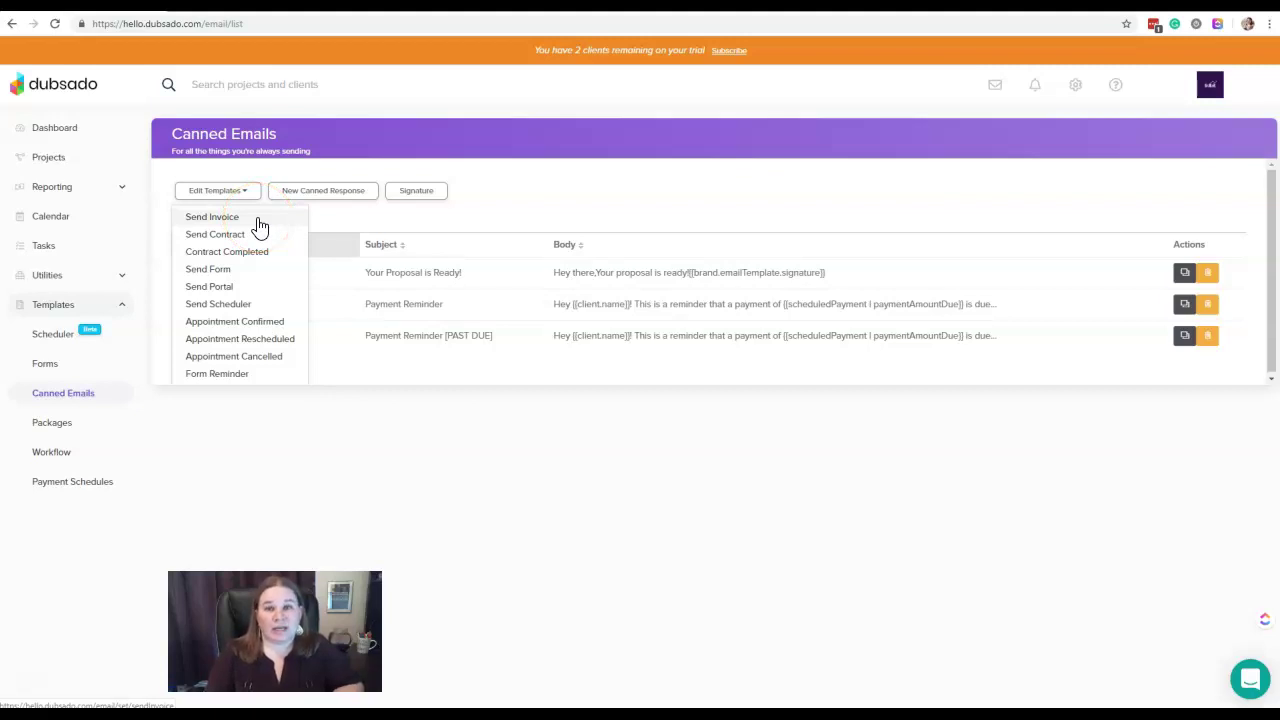
{"action": "left_click", "coordinate": [248, 224]}
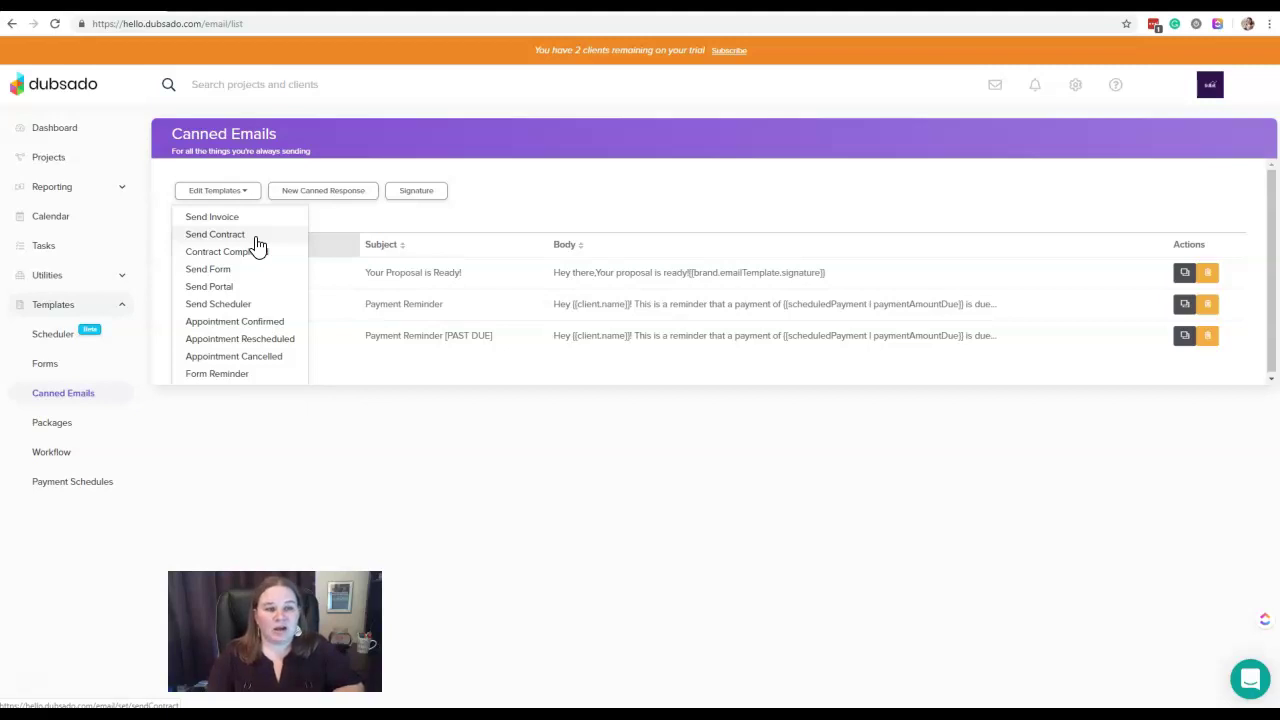
{"action": "left_click", "coordinate": [271, 255]}
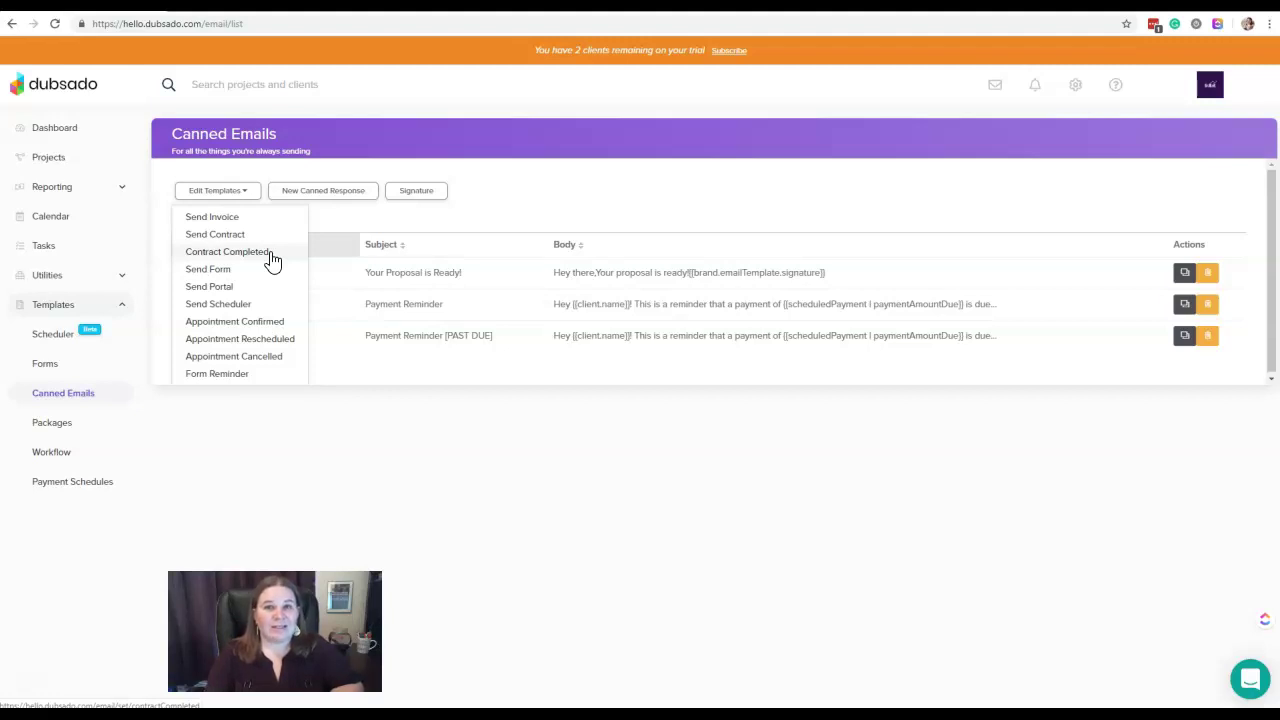
{"action": "left_click", "coordinate": [258, 256]}
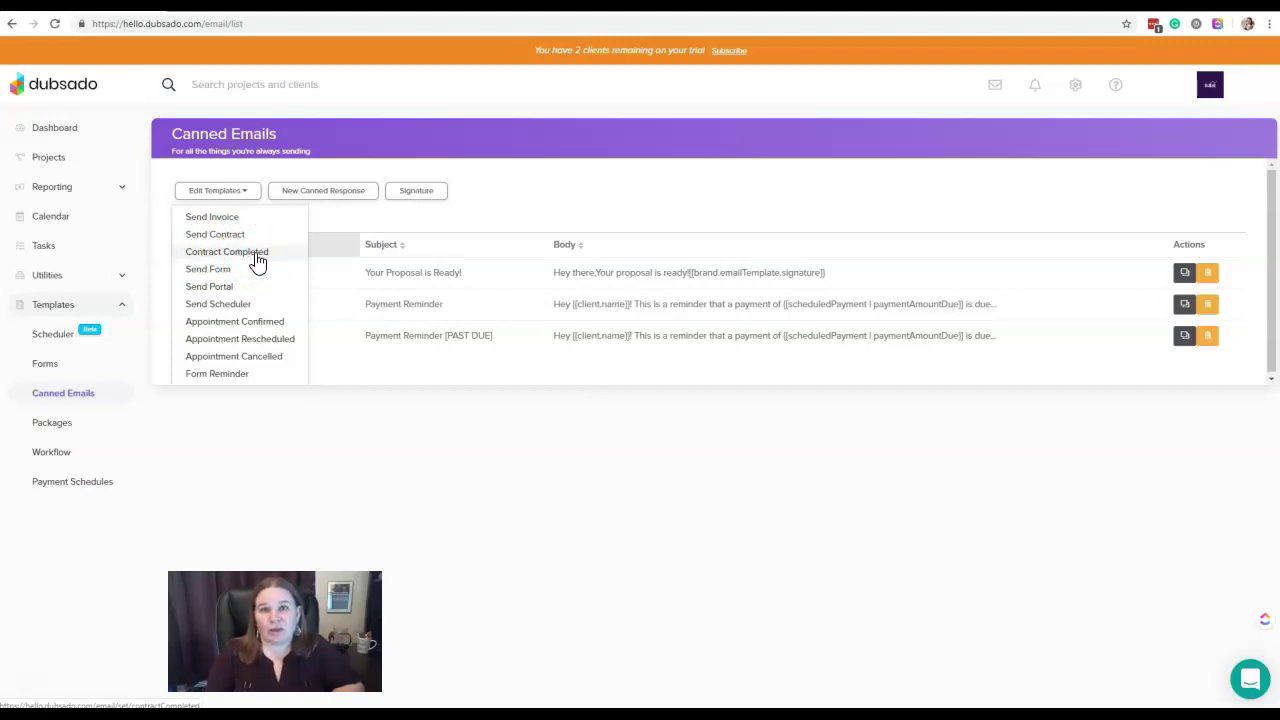
{"action": "left_click", "coordinate": [254, 261]}
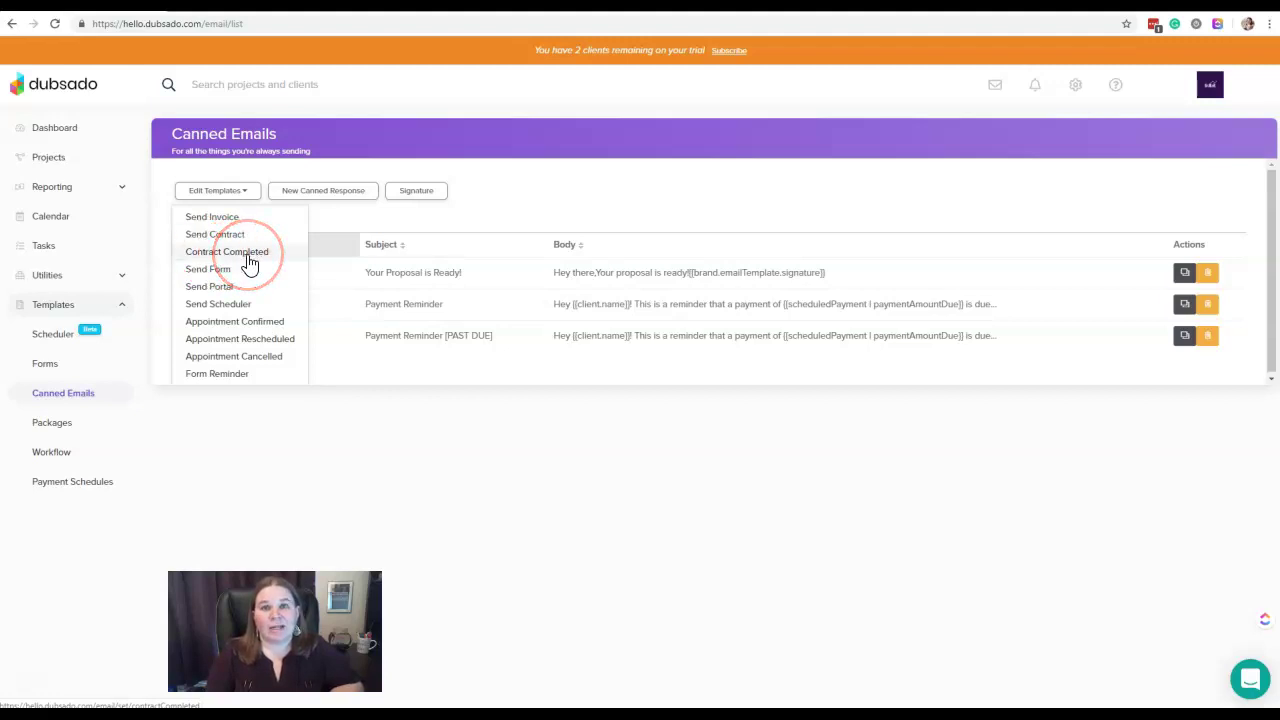
{"action": "left_click", "coordinate": [246, 271]}
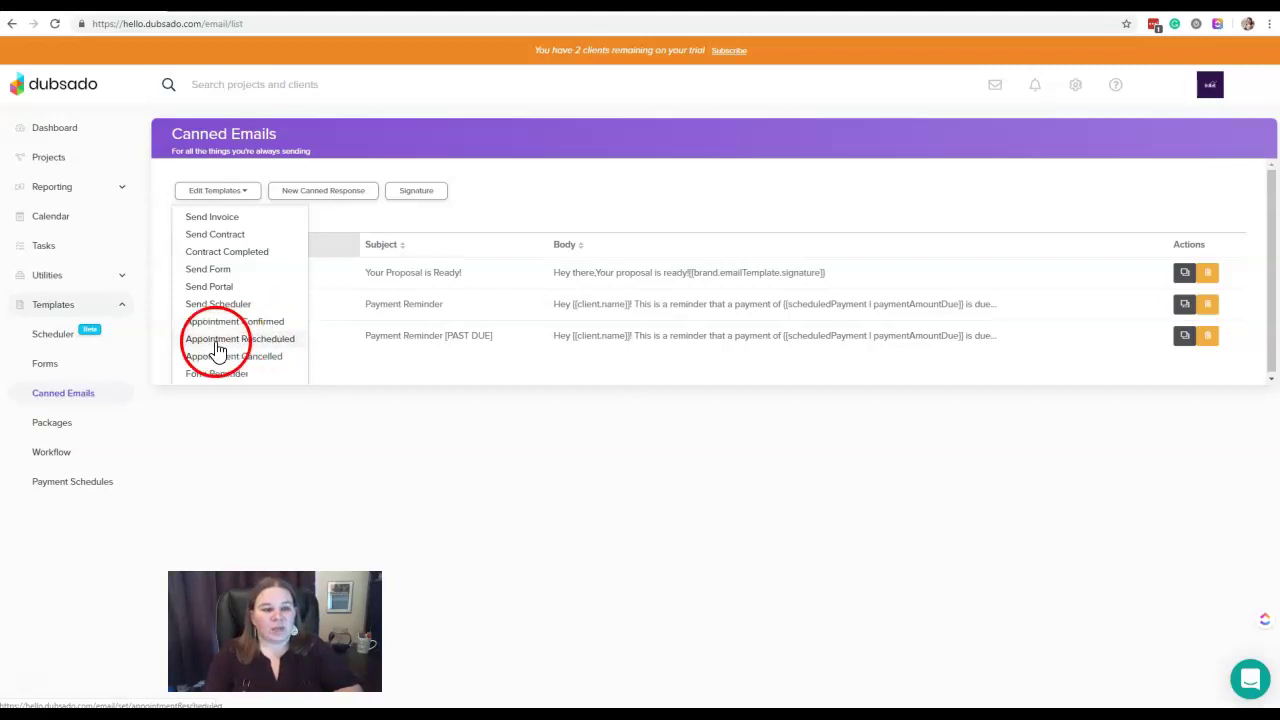
{"action": "left_click", "coordinate": [279, 356]}
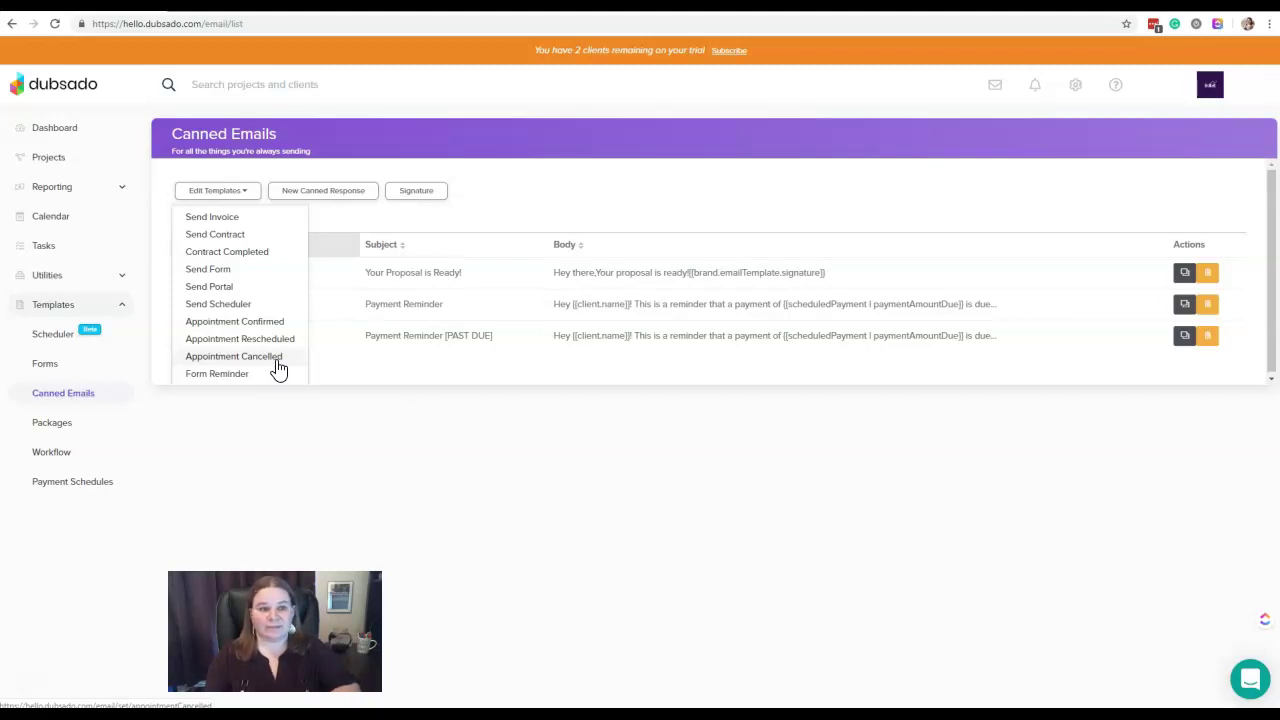
Open the Form Reminder email template to view its subject and body, and save and close it
{"action": "left_click", "coordinate": [252, 378]}
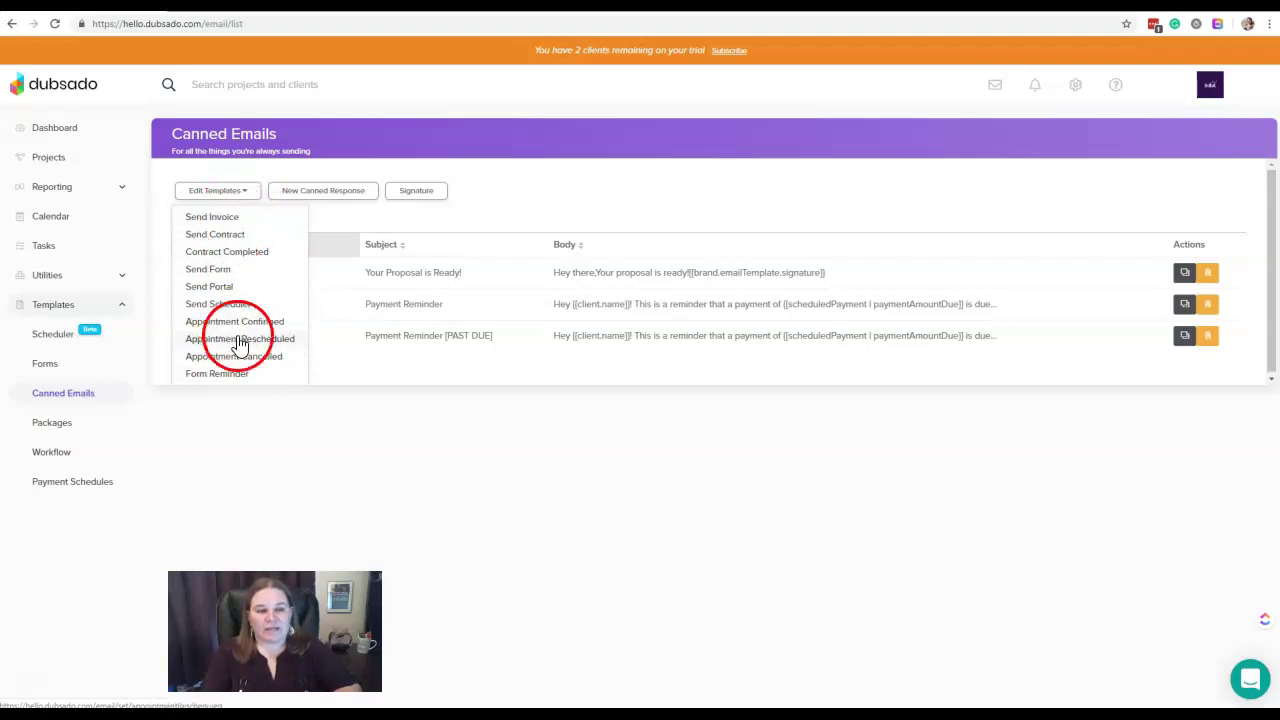
{"action": "left_click", "coordinate": [237, 376]}
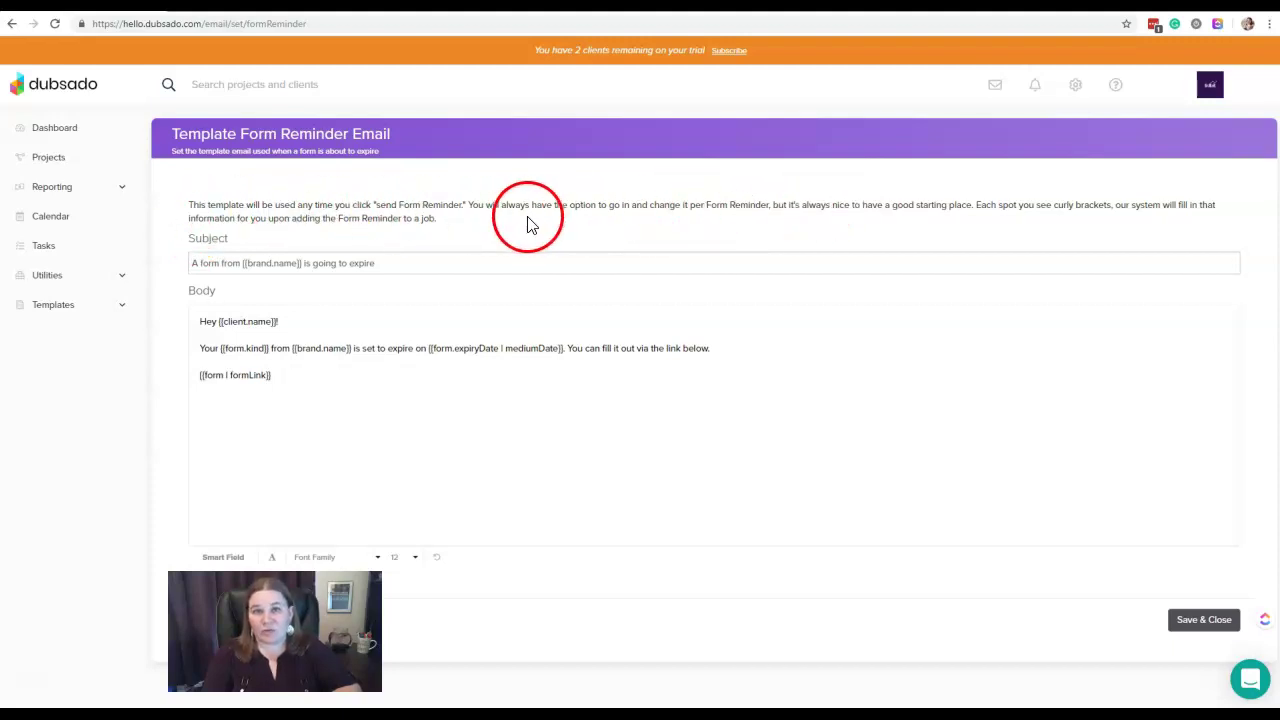
{"action": "left_click", "coordinate": [1188, 622]}
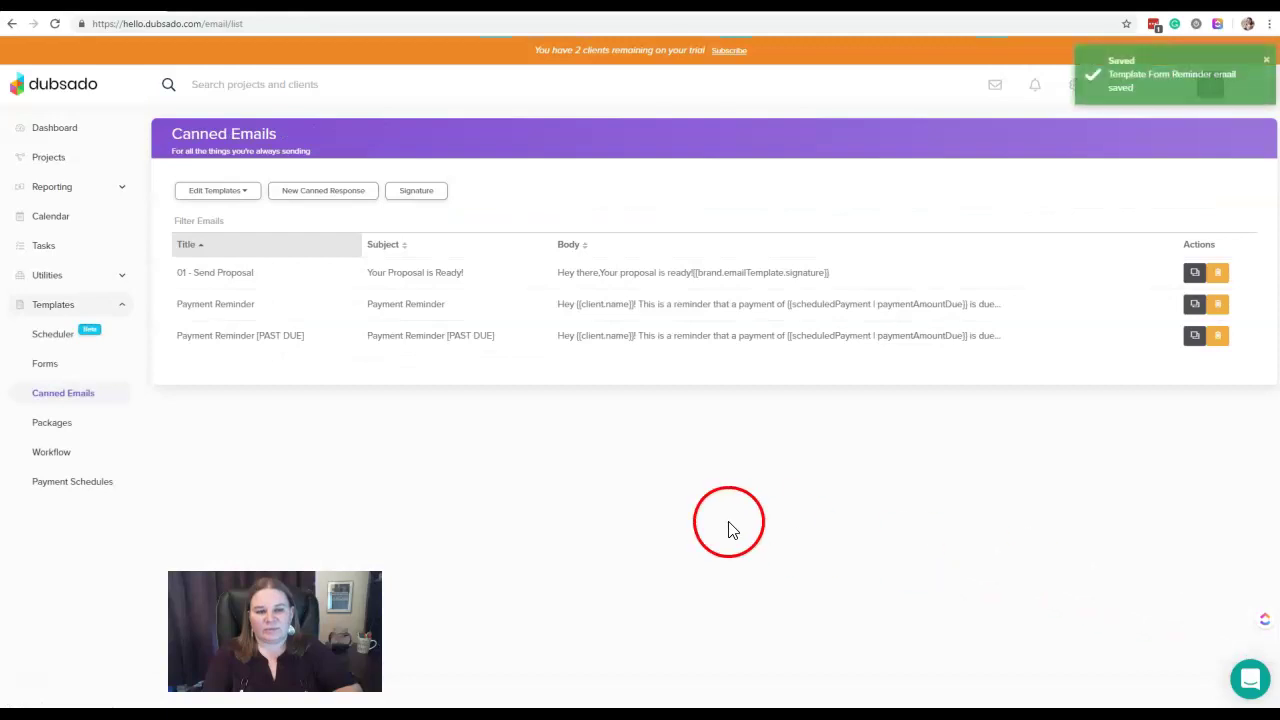
Open the email signature for editing and enter the sender's full name below "Thank you!"
{"action": "left_click", "coordinate": [440, 194]}
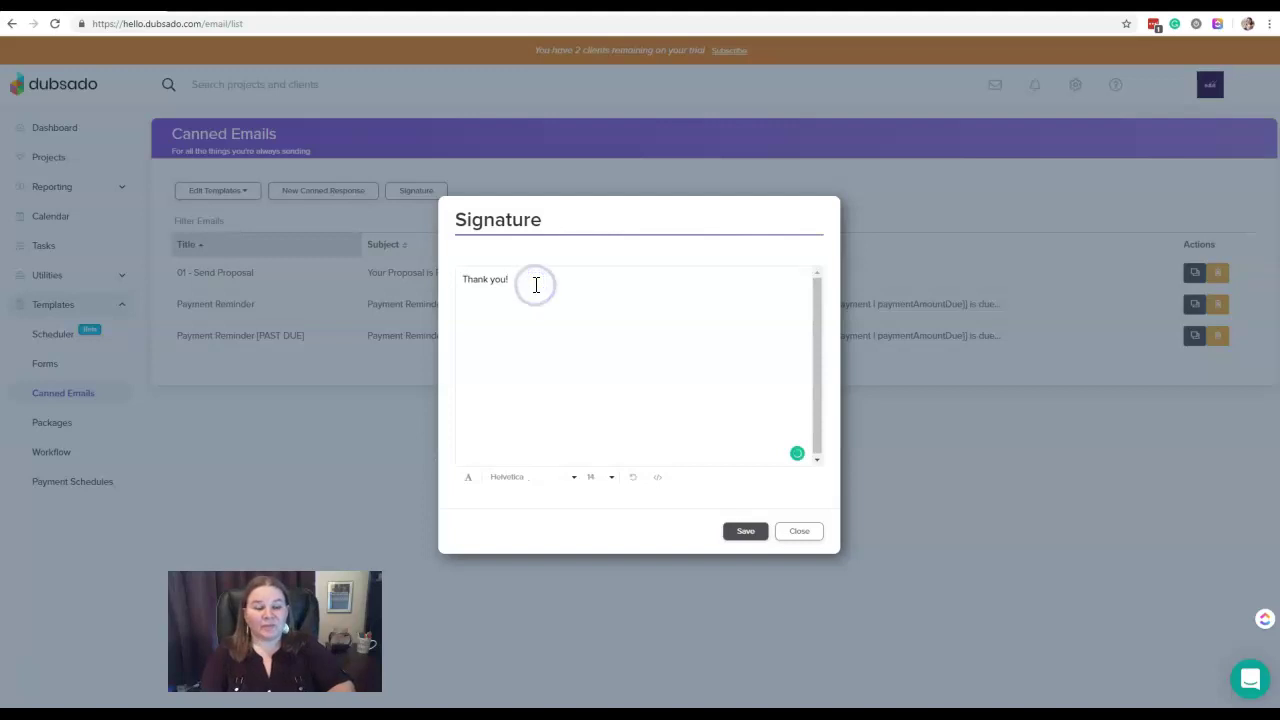
{"action": "left_click_drag", "start_coordinate": [557, 277], "coordinate": [443, 271]}
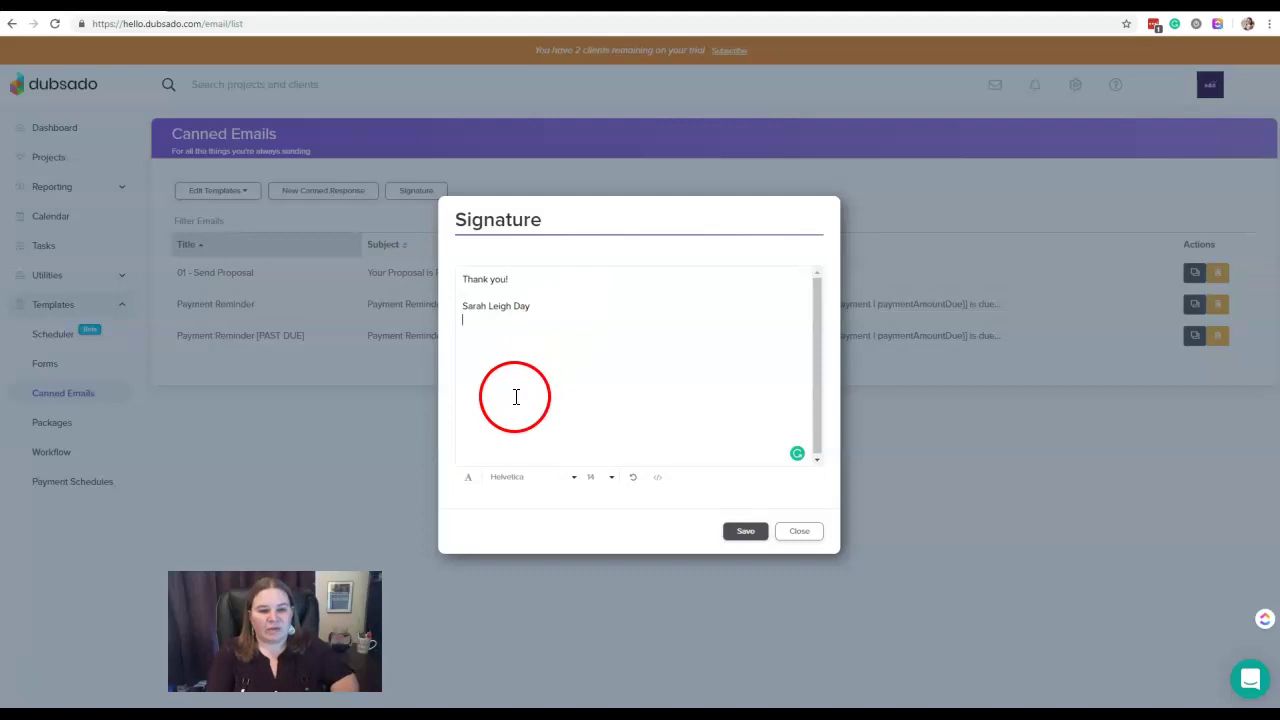
{"action": "left_click_drag", "start_coordinate": [537, 306], "coordinate": [447, 309]}
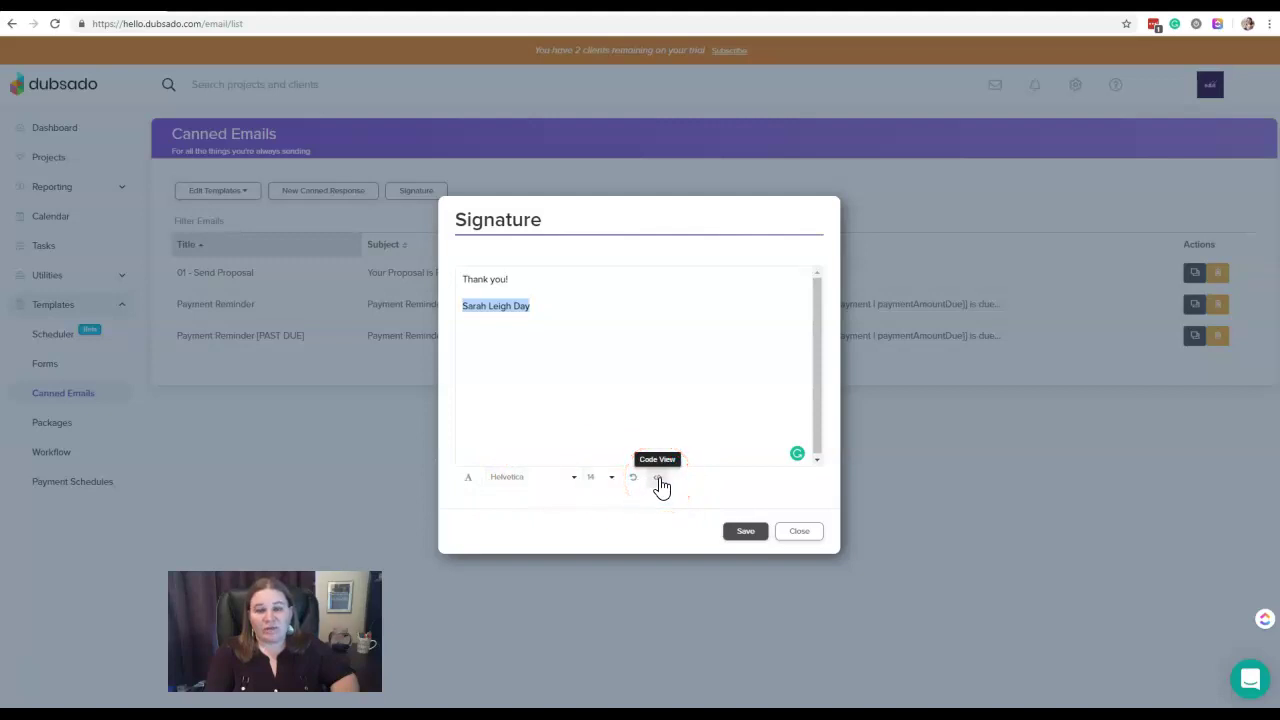
View the signature's HTML in Code View and return to the formatted text
{"action": "left_click", "coordinate": [656, 408]}
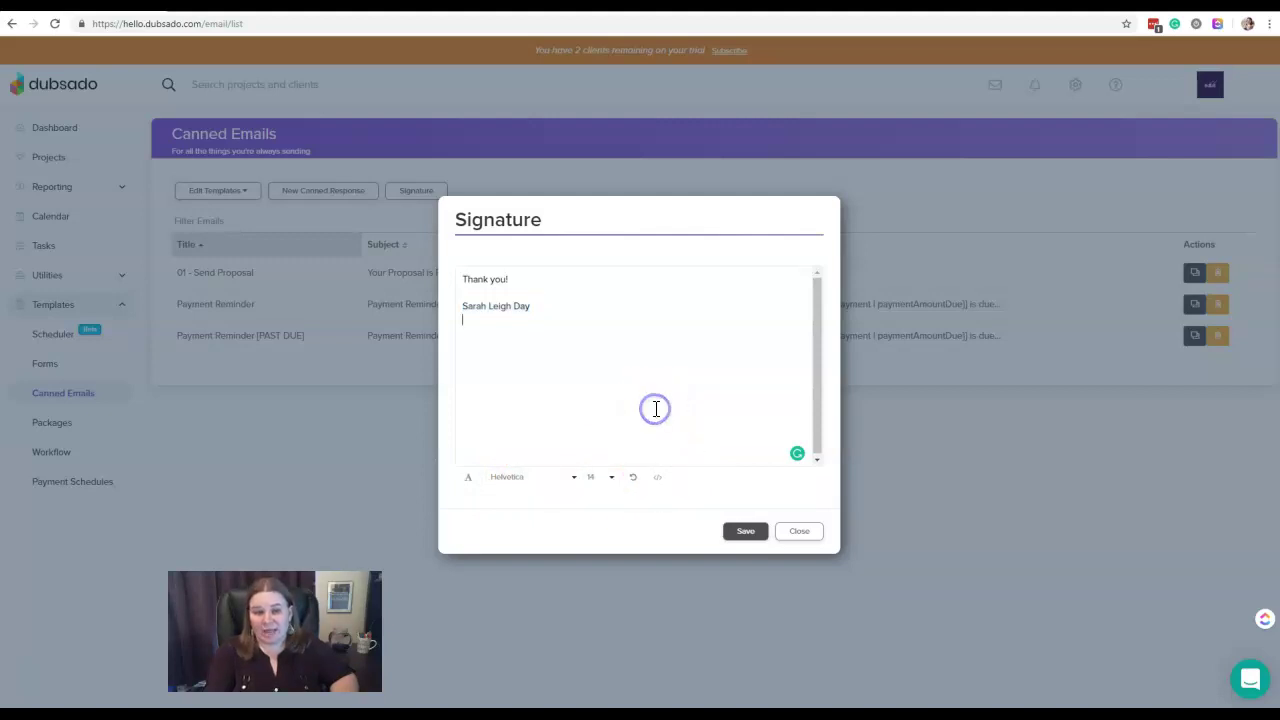
{"action": "left_click", "coordinate": [659, 477]}
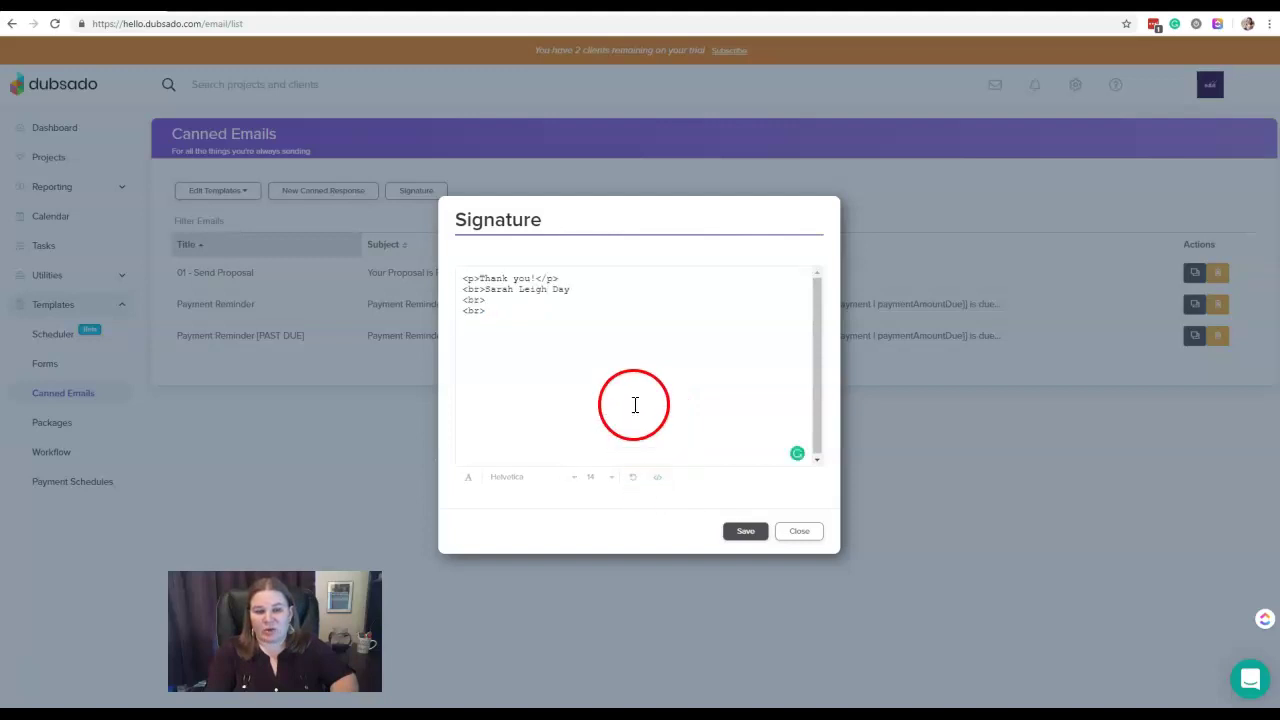
{"action": "left_click", "coordinate": [659, 484]}
Insert a table of three columns and two rows below the sender's name, entering Title and Company in its first row
{"action": "left_click", "coordinate": [526, 330]}
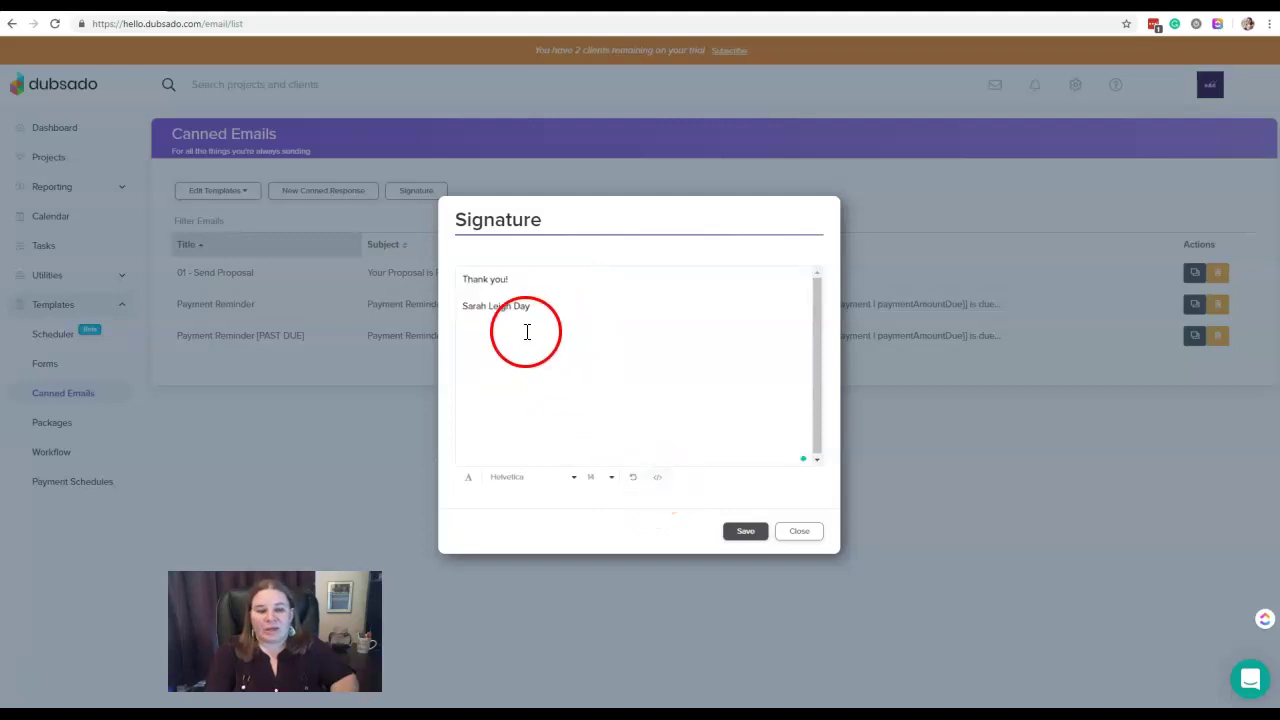
{"action": "key", "text": "Return"}
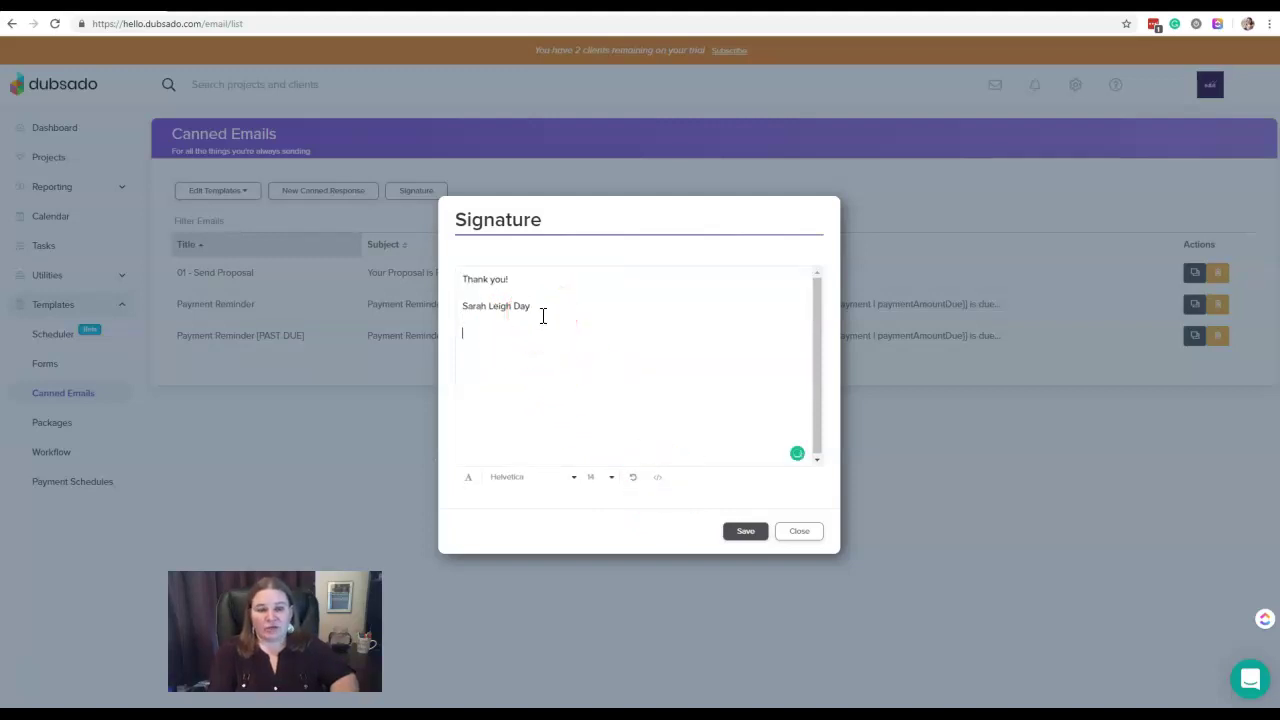
{"action": "left_click", "coordinate": [469, 478]}
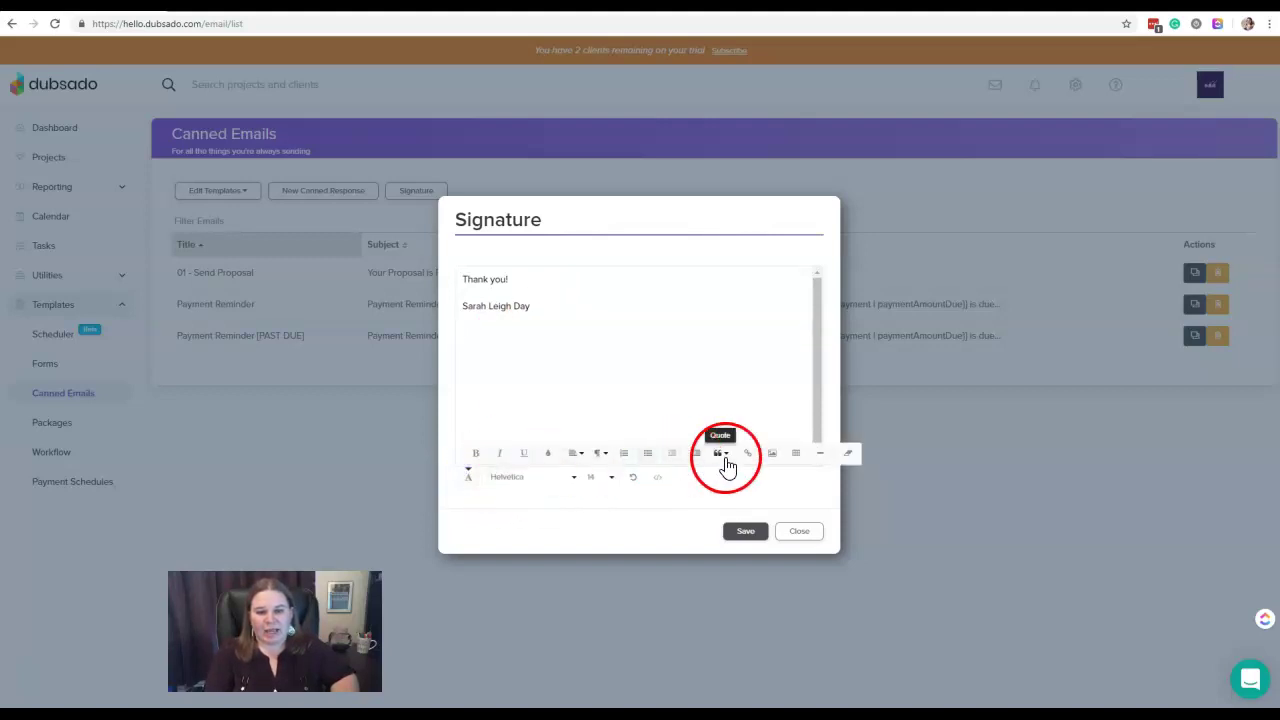
{"action": "left_click", "coordinate": [798, 459]}
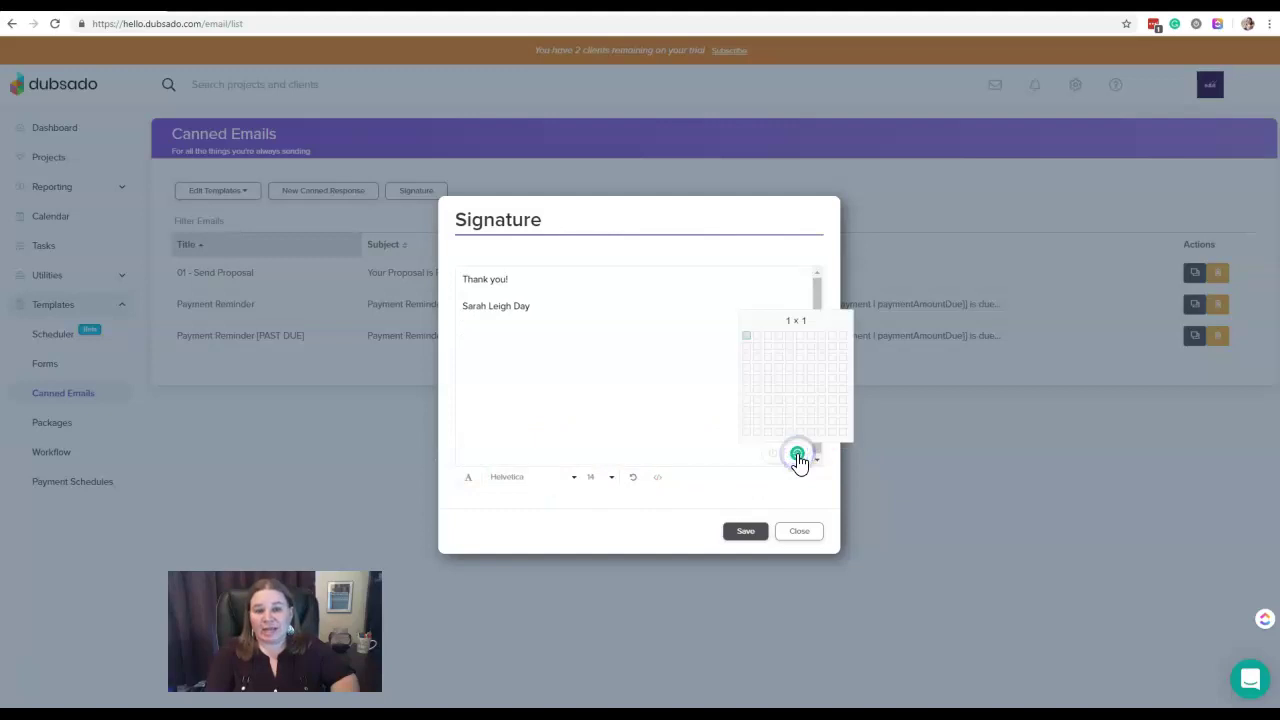
{"action": "left_click", "coordinate": [770, 348]}
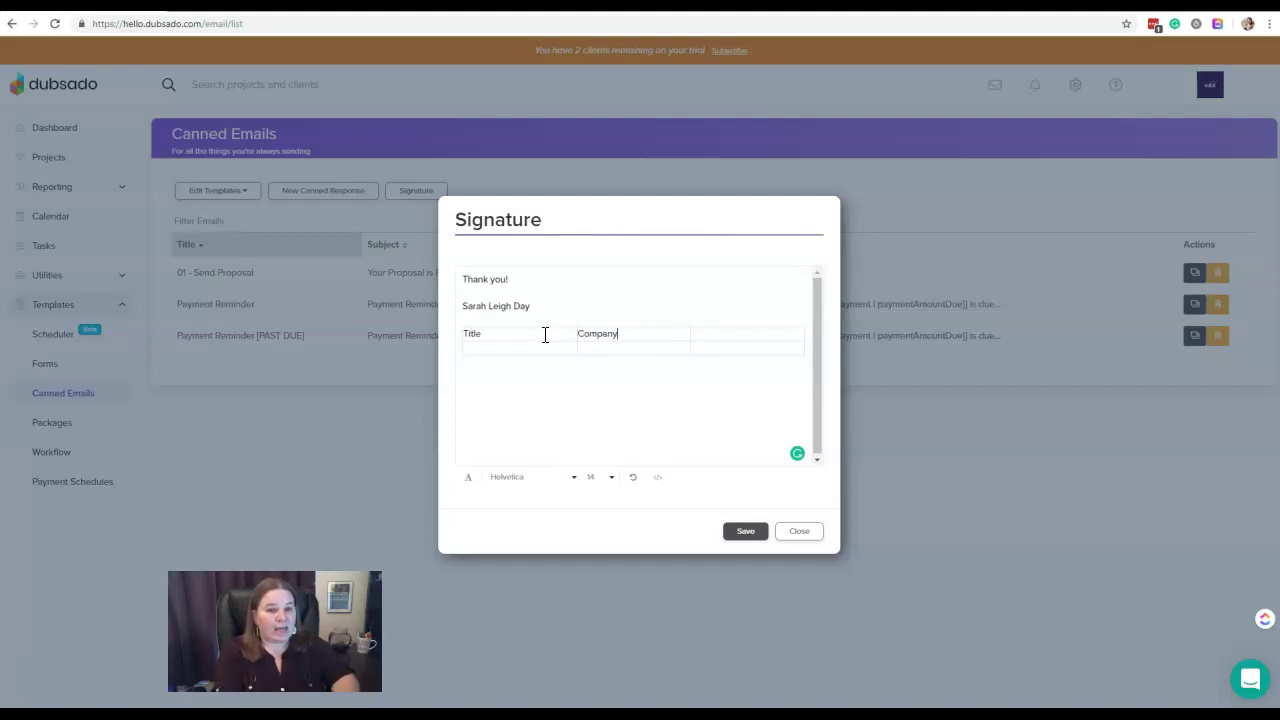
Fill the table's second row with Facebook, Instagram and LinkedIn, and narrow the first two columns to fit their text
{"action": "left_click", "coordinate": [532, 346]}
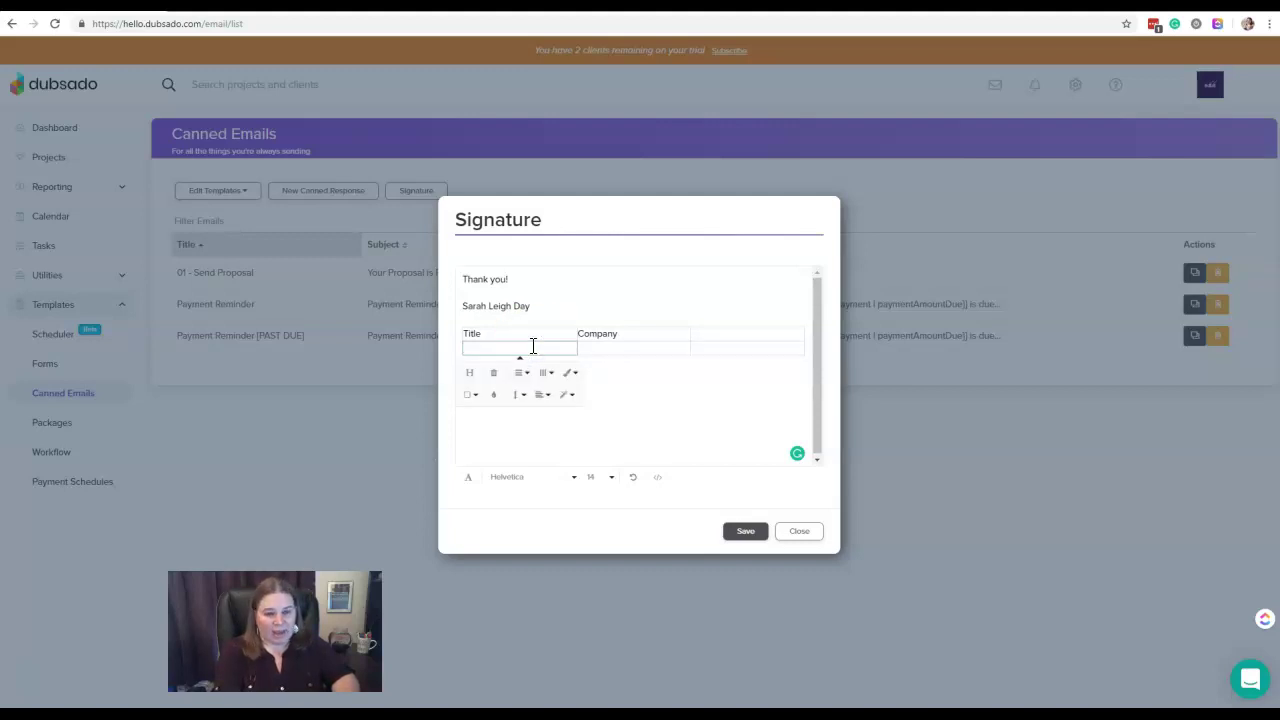
{"action": "key", "text": "Escape"}
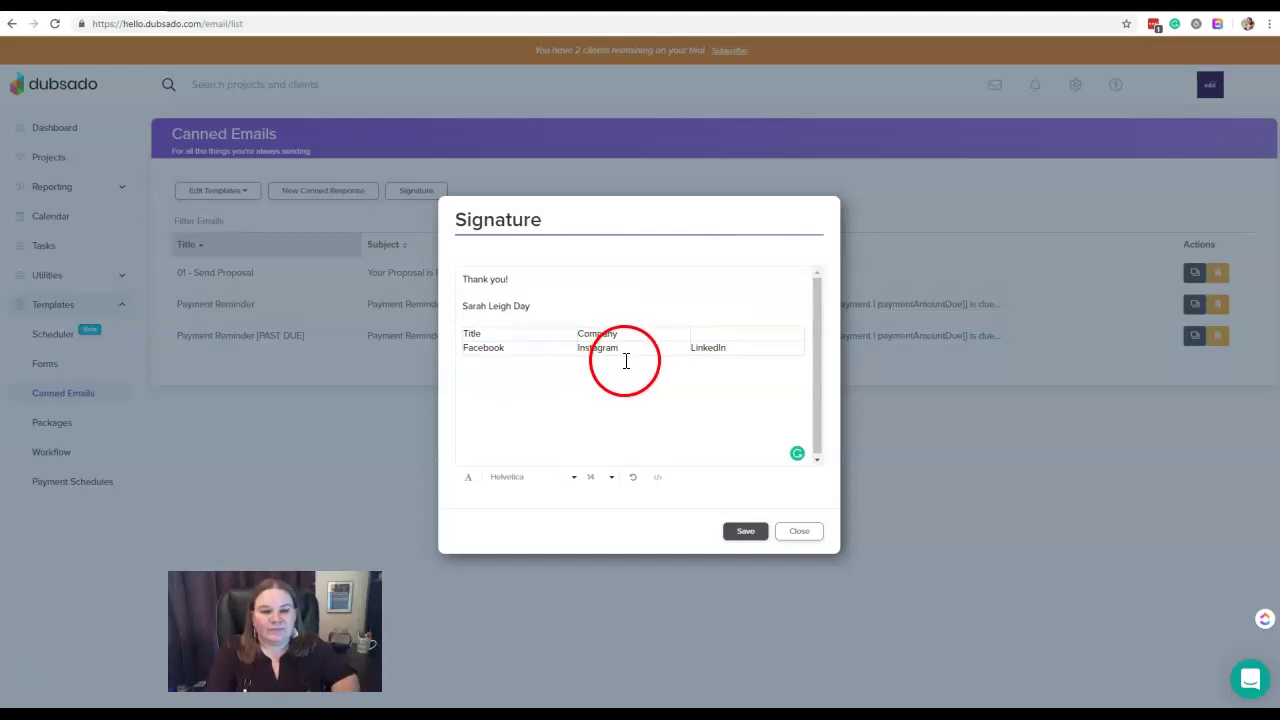
{"action": "left_click_drag", "start_coordinate": [690, 335], "coordinate": [526, 334]}
{"action": "left_click_drag", "start_coordinate": [623, 334], "coordinate": [590, 345]}
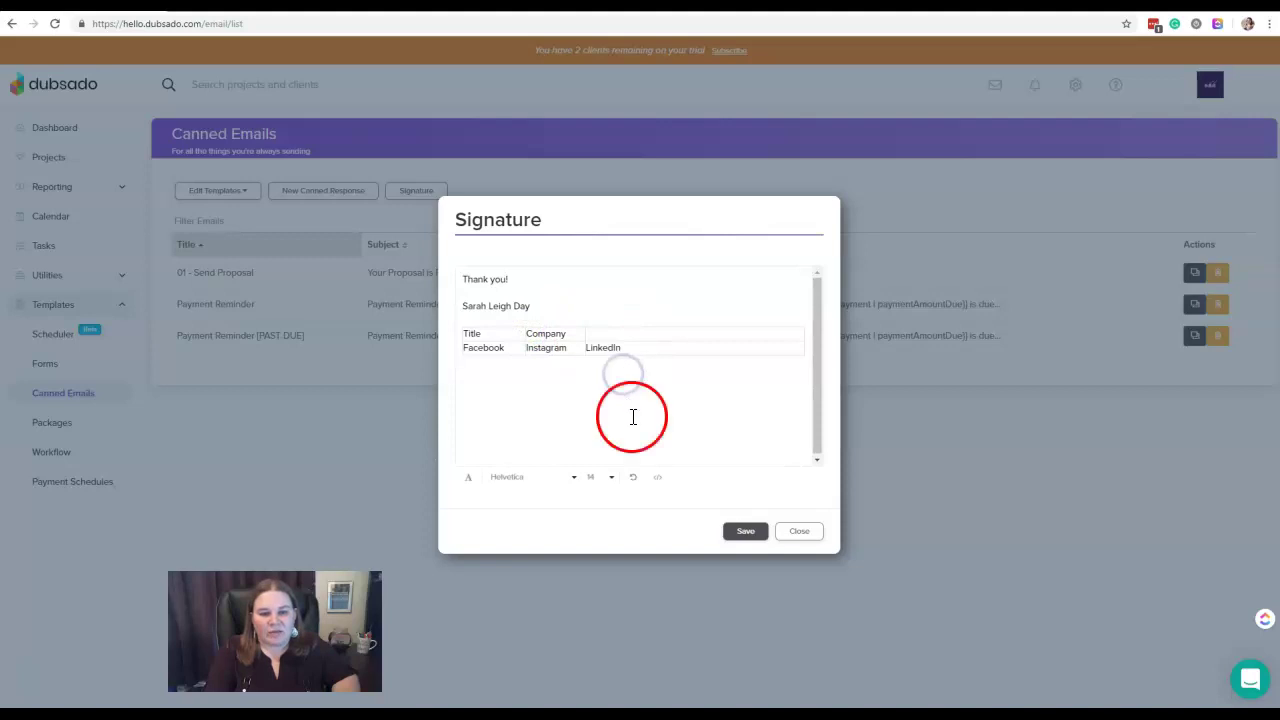
Insert the image file Tidbit Innovations Logo below the table in the signature
{"action": "left_click", "coordinate": [469, 479]}
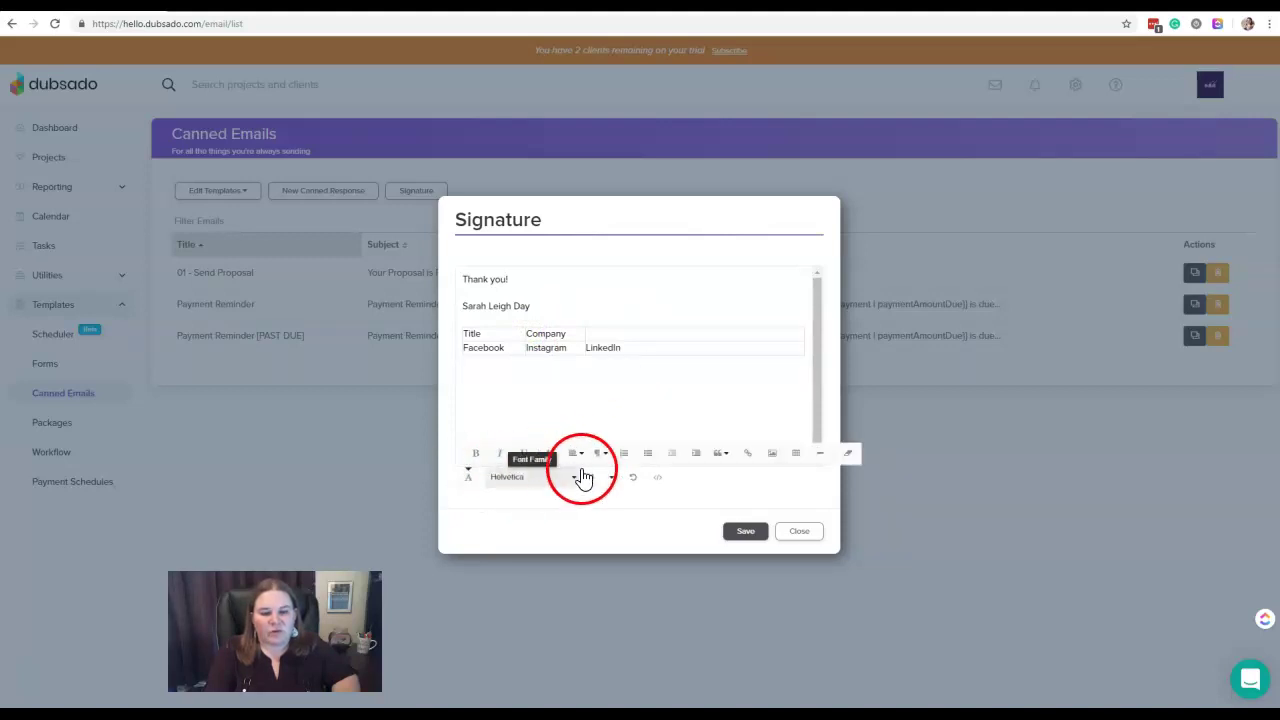
{"action": "left_click", "coordinate": [773, 454]}
{"action": "left_click", "coordinate": [771, 410]}
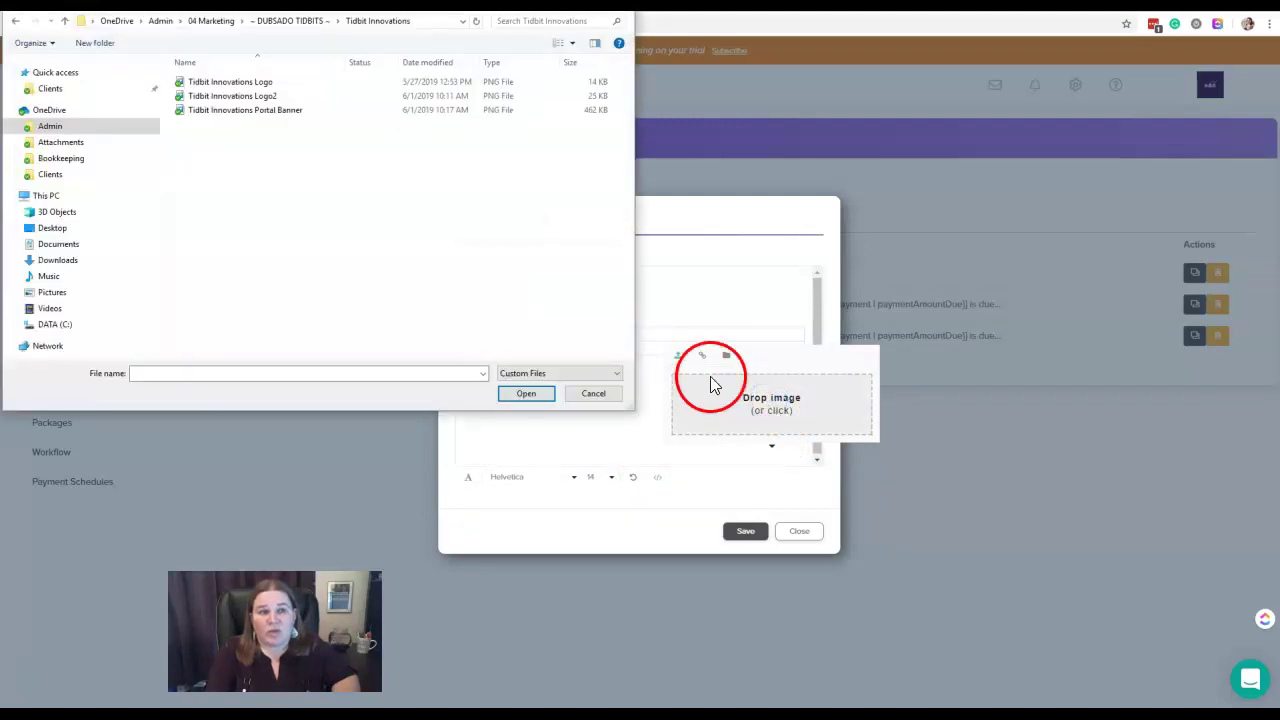
{"action": "left_click", "coordinate": [250, 84]}
{"action": "left_click", "coordinate": [525, 392]}
{"action": "left_click", "coordinate": [523, 400]}
{"action": "left_click", "coordinate": [645, 425]}
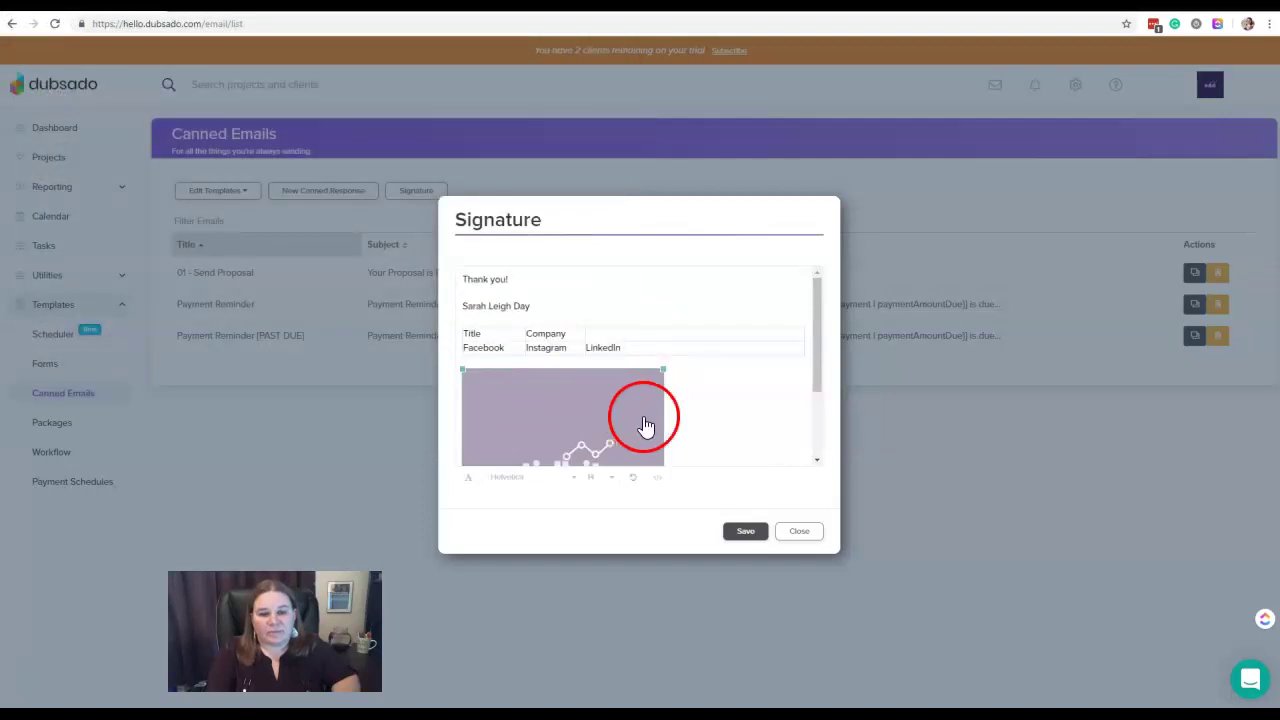
Shrink the inserted logo to about half its original width
{"action": "left_click", "coordinate": [700, 409]}
{"action": "right_click", "coordinate": [657, 399]}
{"action": "left_click_drag", "start_coordinate": [662, 370], "coordinate": [586, 417]}
{"action": "left_click", "coordinate": [597, 381]}
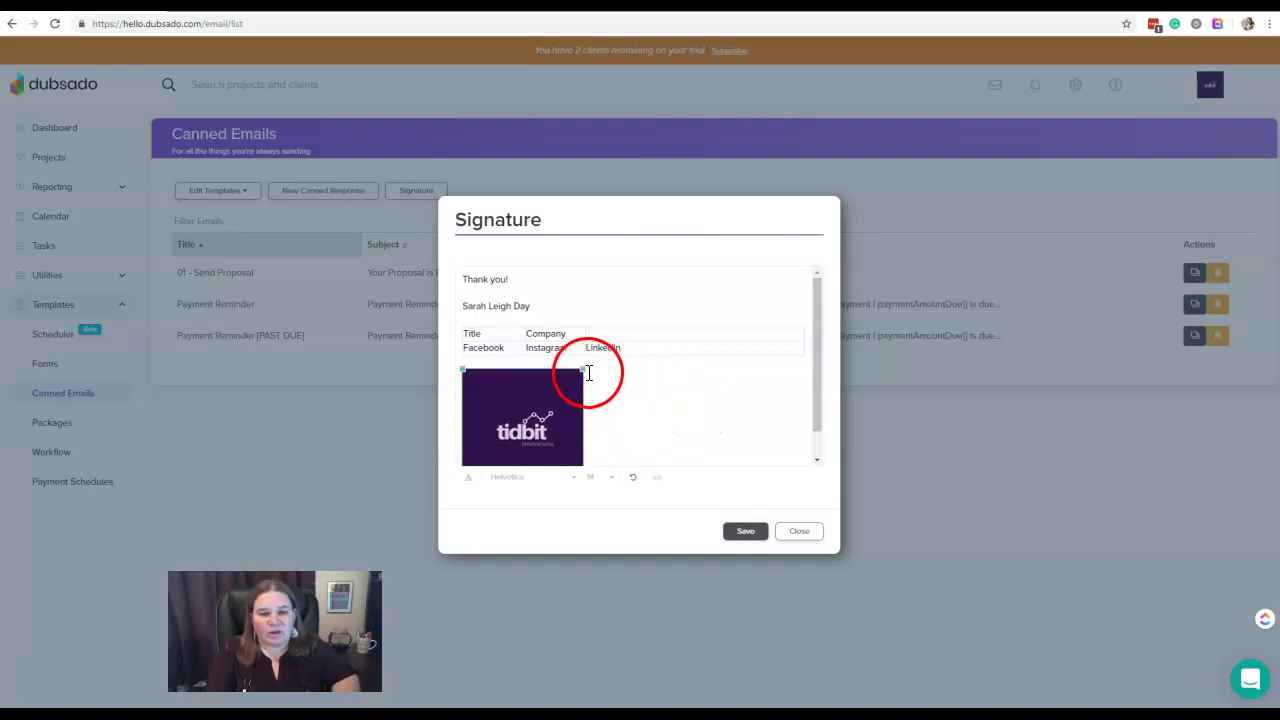
{"action": "left_click_drag", "start_coordinate": [582, 370], "coordinate": [568, 376]}
{"action": "left_click", "coordinate": [596, 389]}
{"action": "scroll", "coordinate": [643, 410], "scroll_direction": "down", "scroll_amount": 1}
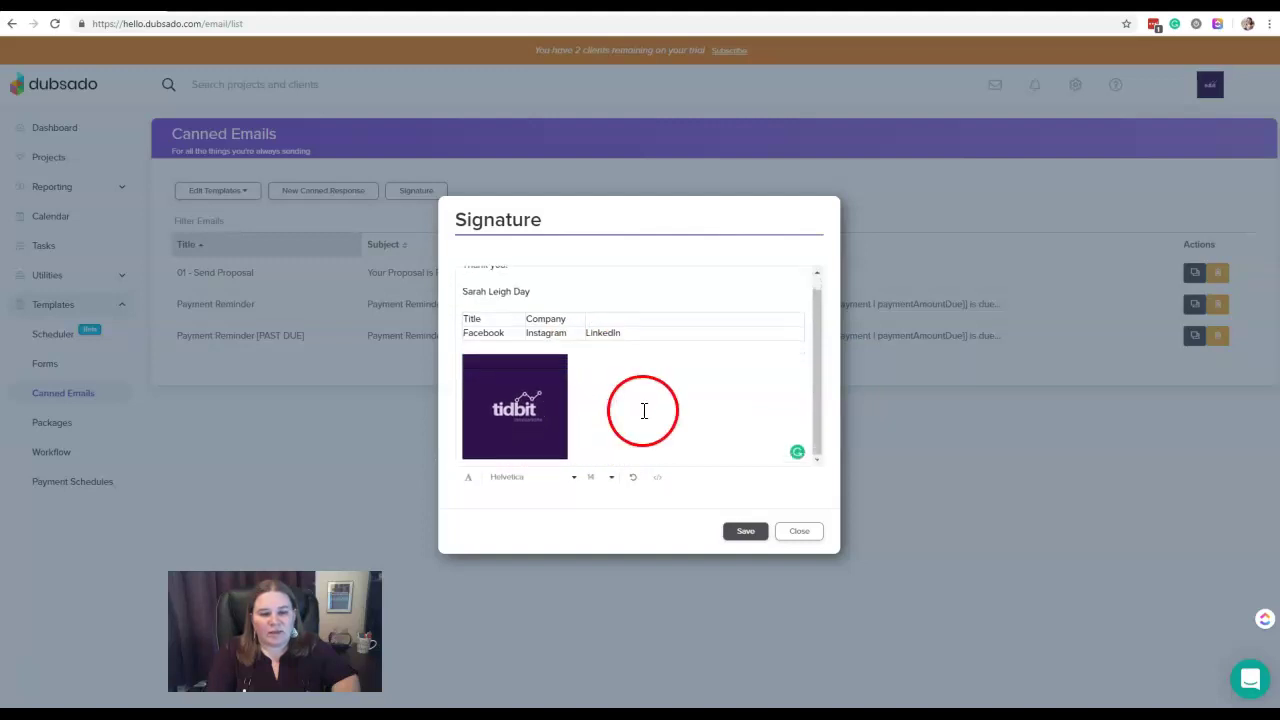
Link the logo to the sender's website address, set it to open in a new tab, and save the signature
{"action": "left_click", "coordinate": [512, 410]}
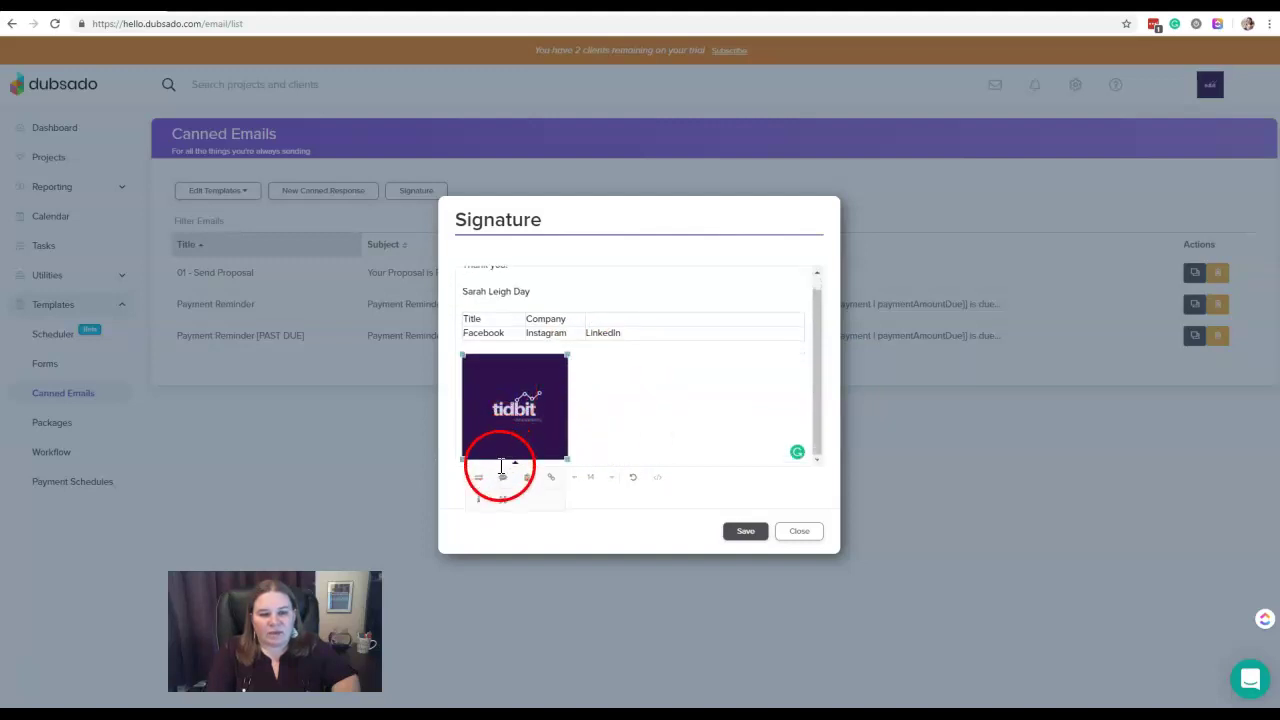
{"action": "left_click", "coordinate": [551, 479]}
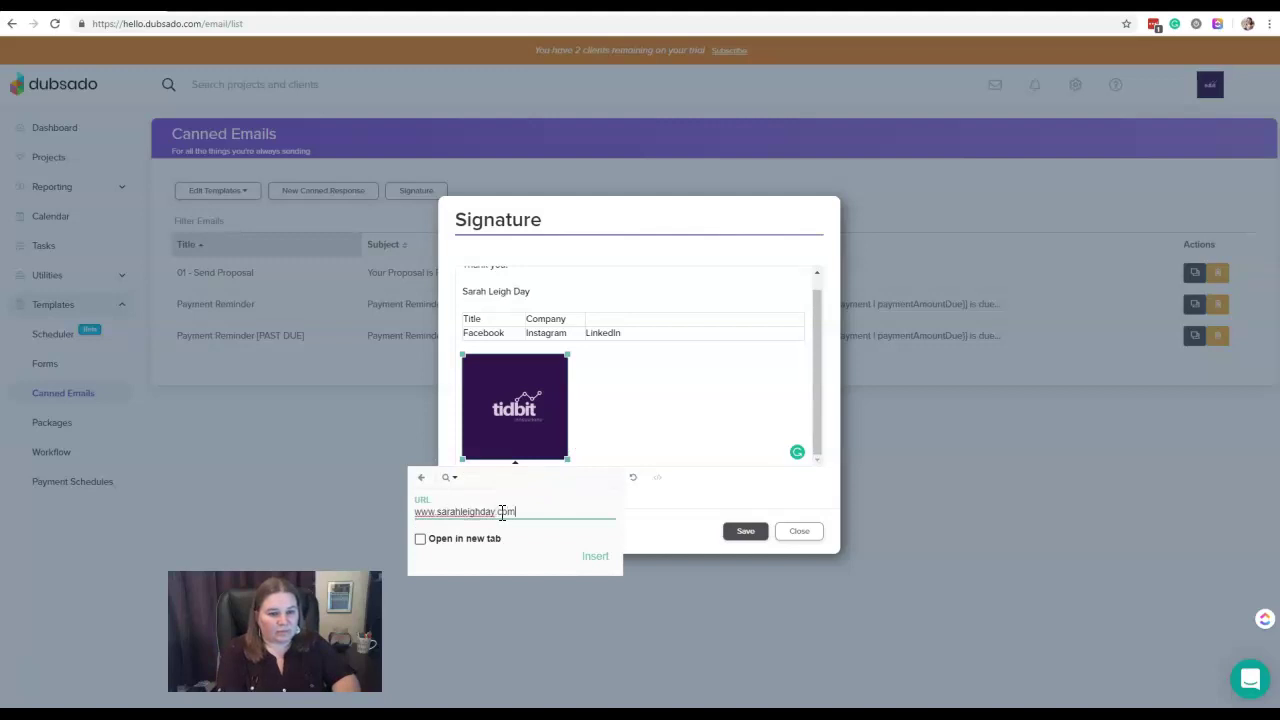
{"action": "left_click", "coordinate": [463, 538]}
{"action": "left_click", "coordinate": [594, 556]}
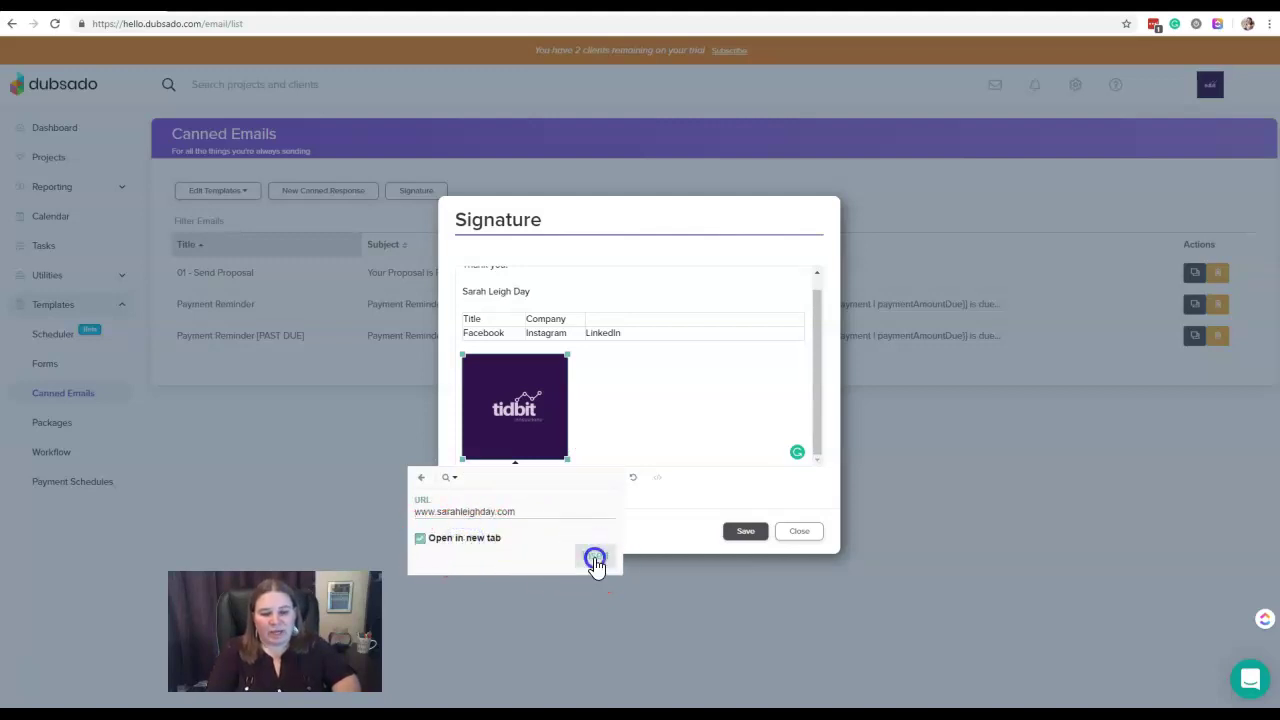
{"action": "left_click", "coordinate": [625, 425]}
{"action": "scroll", "coordinate": [626, 425], "scroll_direction": "up", "scroll_amount": 1}
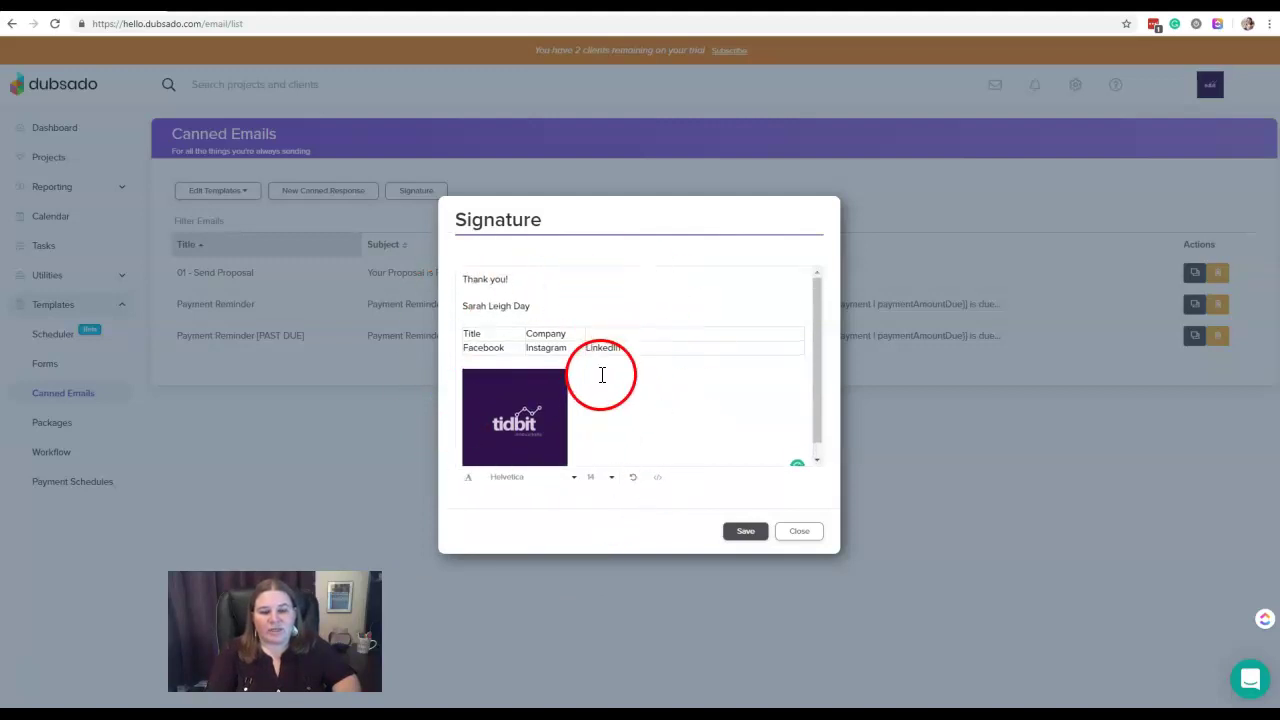
{"action": "left_click", "coordinate": [750, 532]}
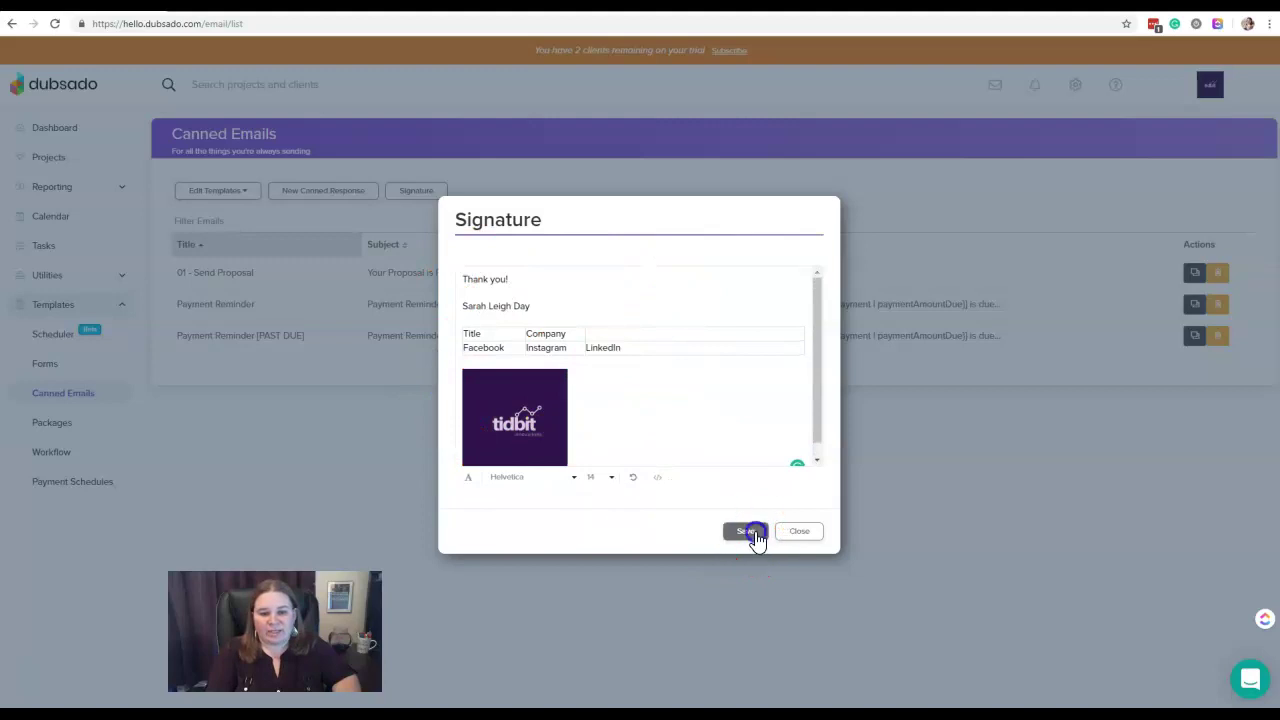
Open the "01 - Send Proposal" canned email and examine the signature smart field in its body
{"action": "left_click", "coordinate": [437, 274]}
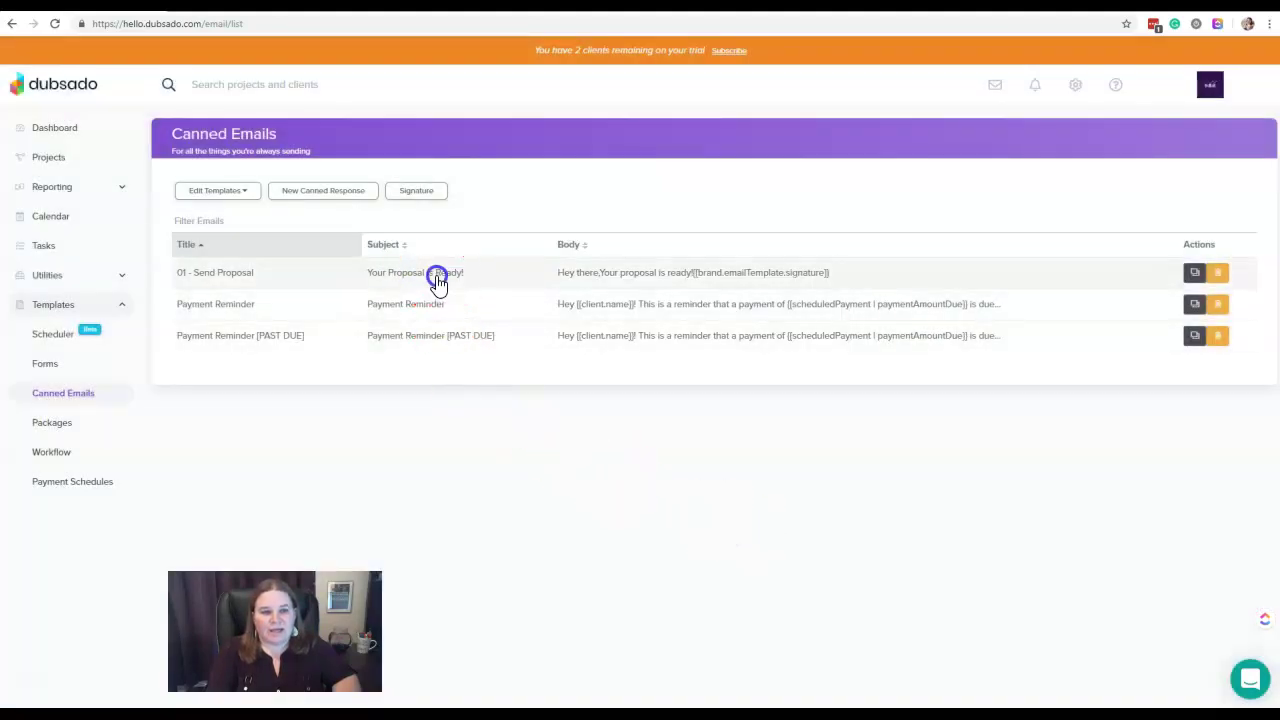
{"action": "left_click_drag", "start_coordinate": [320, 379], "coordinate": [178, 377]}
{"action": "left_click", "coordinate": [280, 386]}
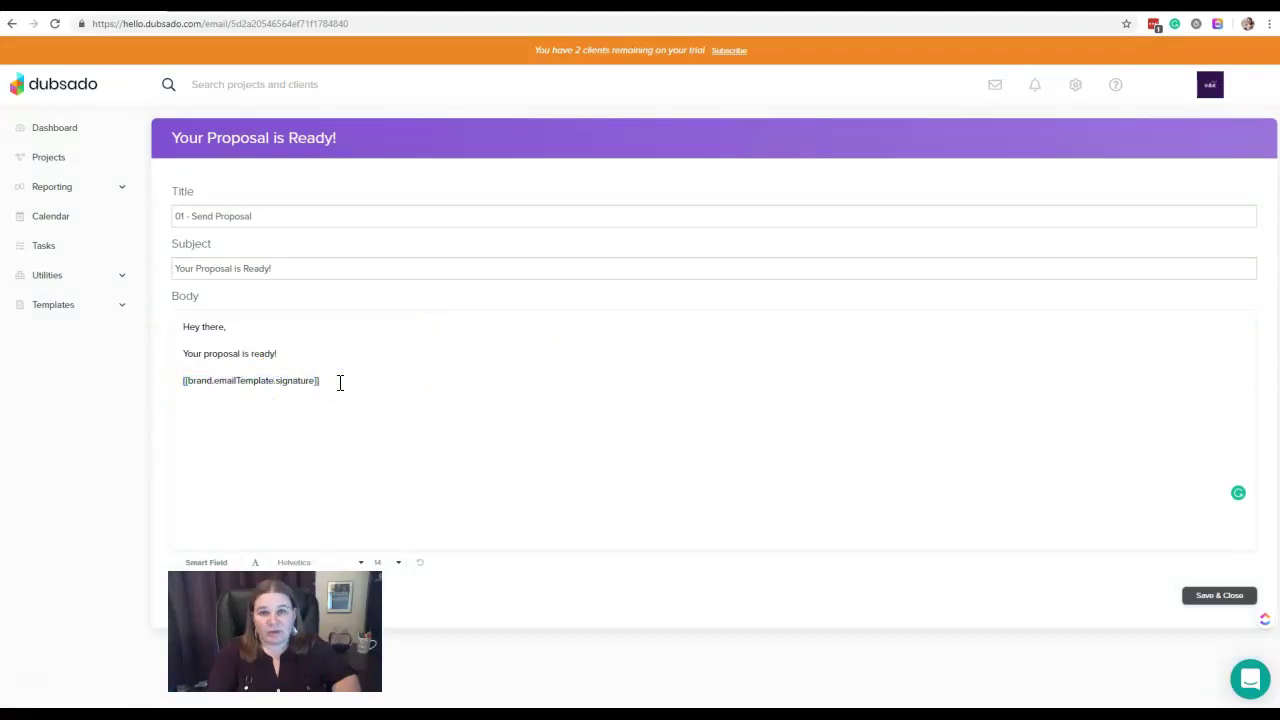
{"action": "left_click", "coordinate": [331, 389]}
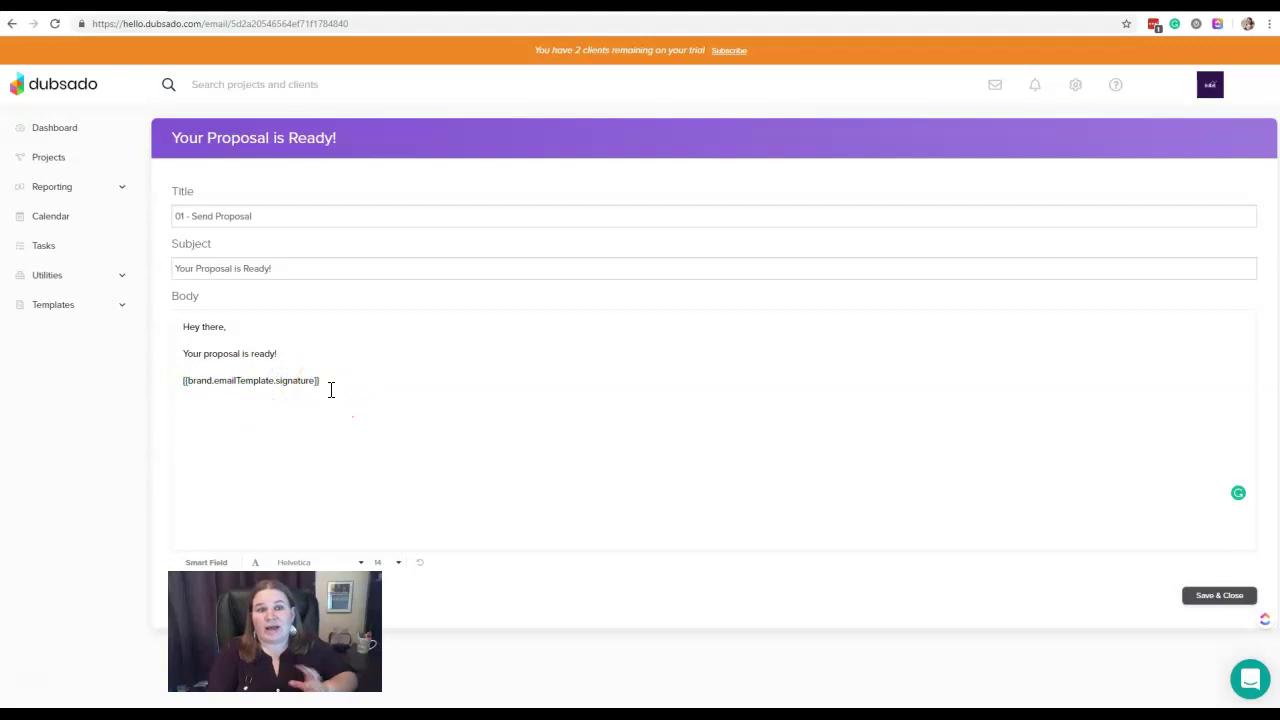